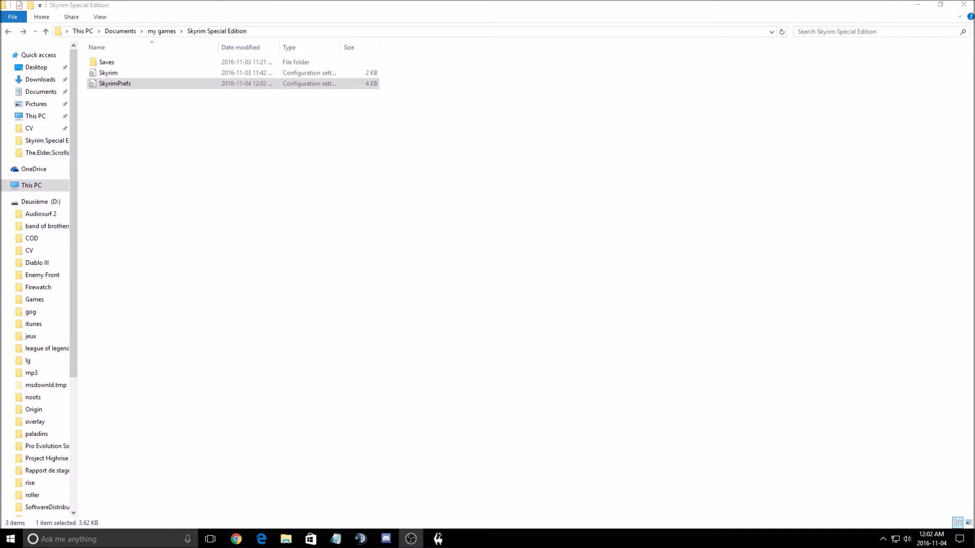
Open SkyrimPrefs in Notepad and search for the iSize H=1080 line
left_click(297, 204)
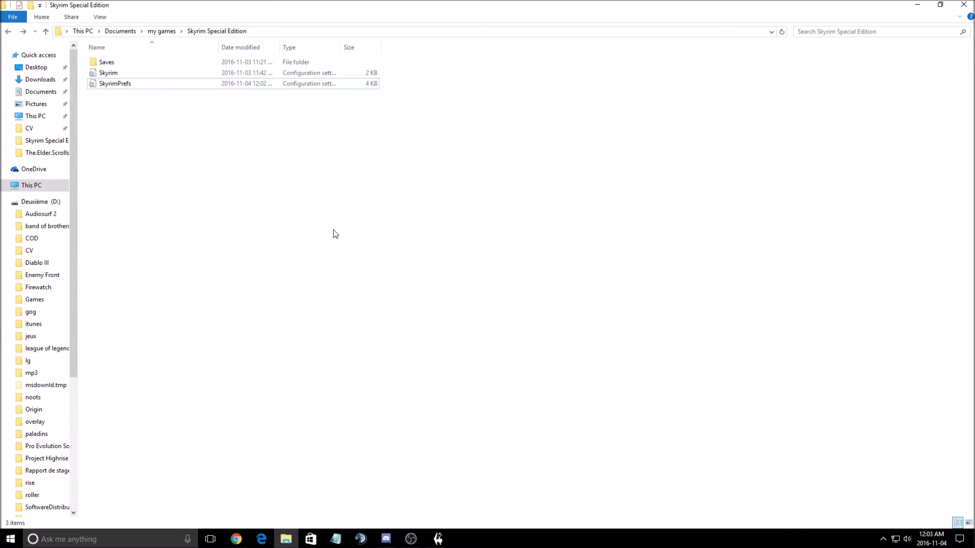
double_click(161, 83)
left_click(344, 197)
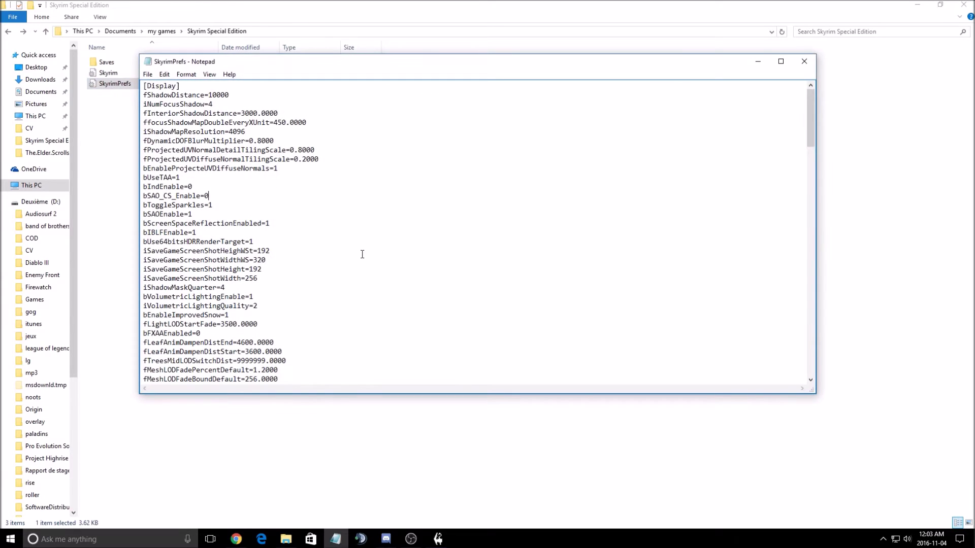
key("ctrl+f")
key("Return")
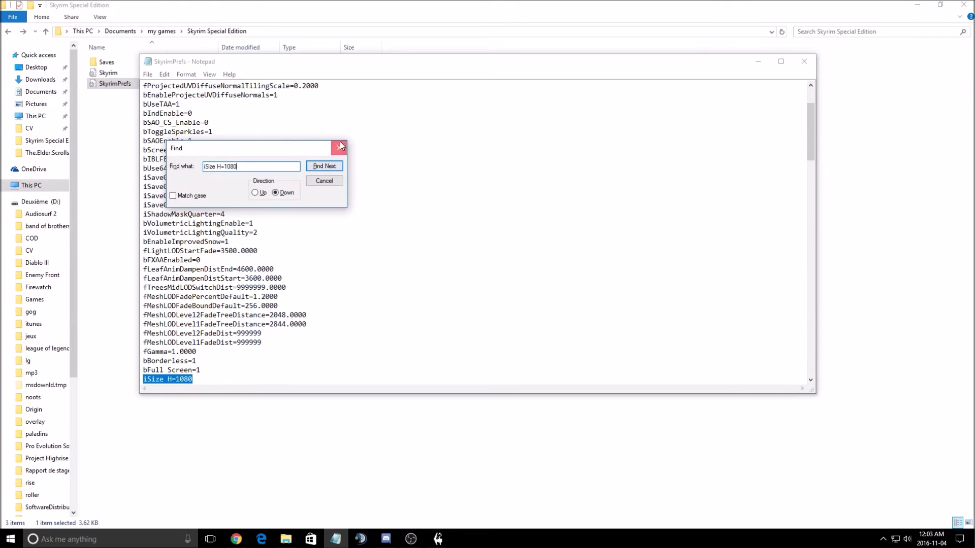
left_click(339, 146)
scroll(324, 245, "down", 4)
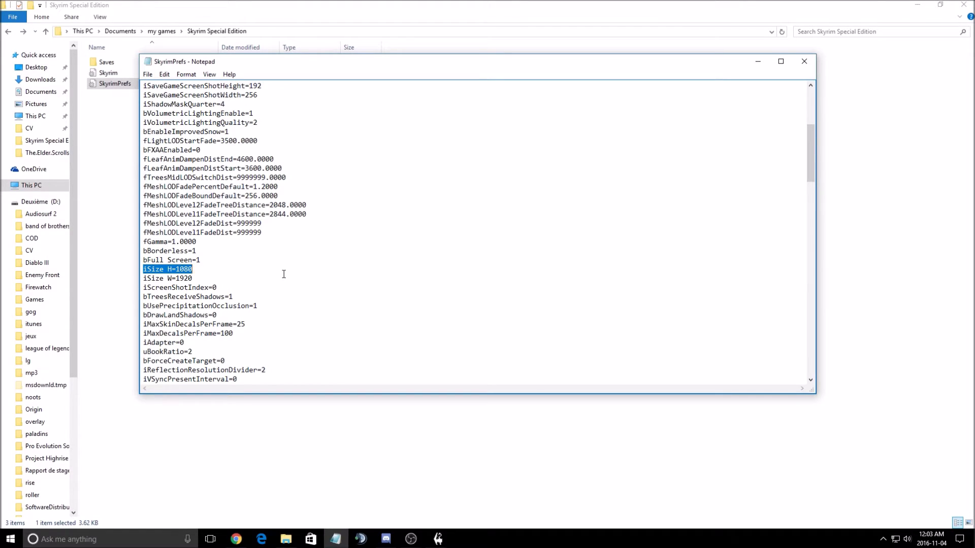
Inspect the fullscreen, iSize H=1080, iSize W=1920 and iVSyncPresentInterval=0 lines
left_click_drag(199, 281, 144, 260)
left_click(227, 281)
left_click_drag(313, 70, 305, 103)
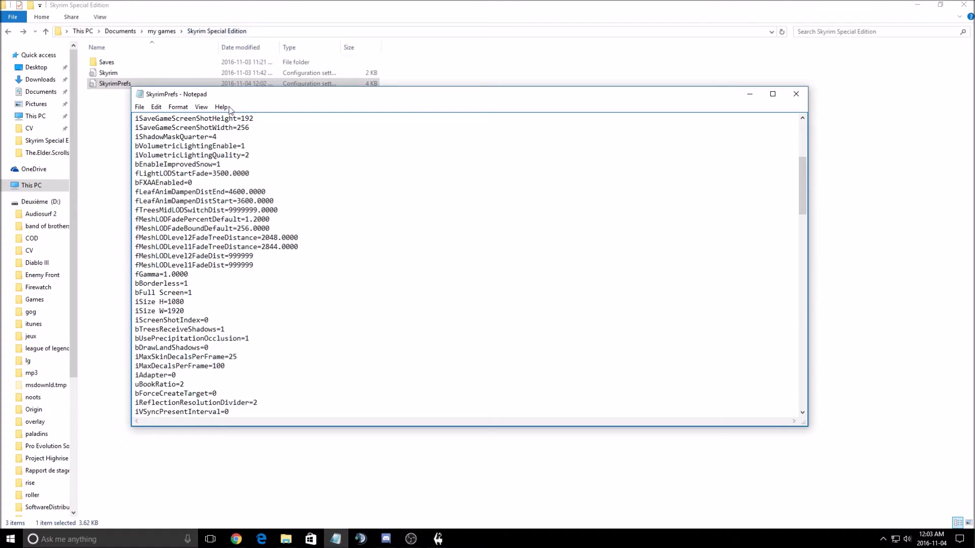
left_click(189, 301)
left_click(191, 310)
scroll(211, 326, "down", 1)
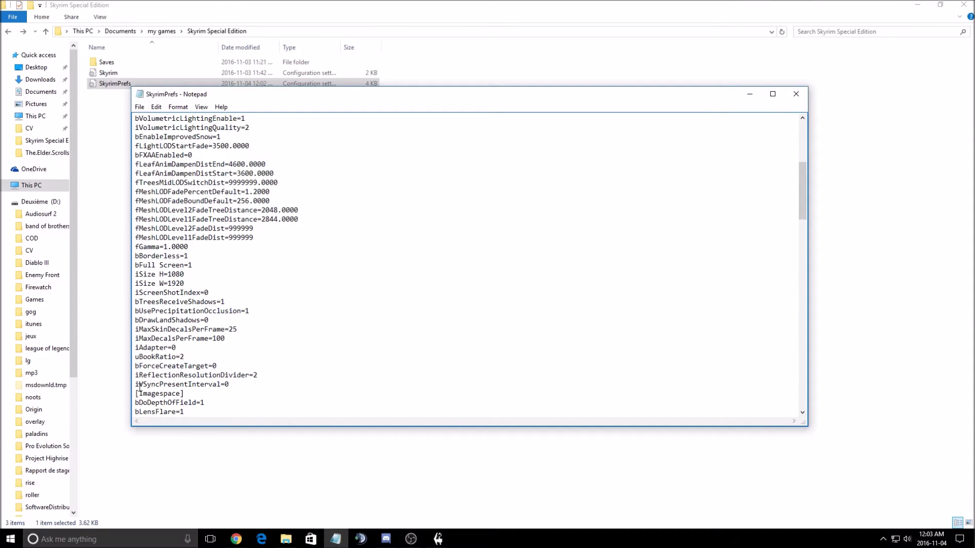
left_click_drag(137, 385, 233, 392)
left_click(228, 386)
left_click(305, 220)
scroll(322, 250, "up", 8)
scroll(321, 245, "down", 6)
scroll(320, 245, "down", 20)
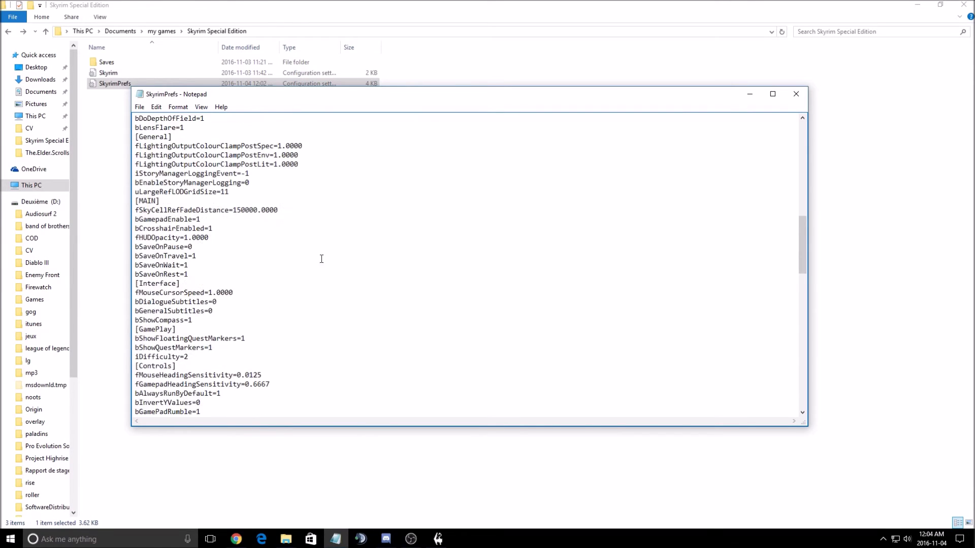
scroll(276, 288, "up", 20)
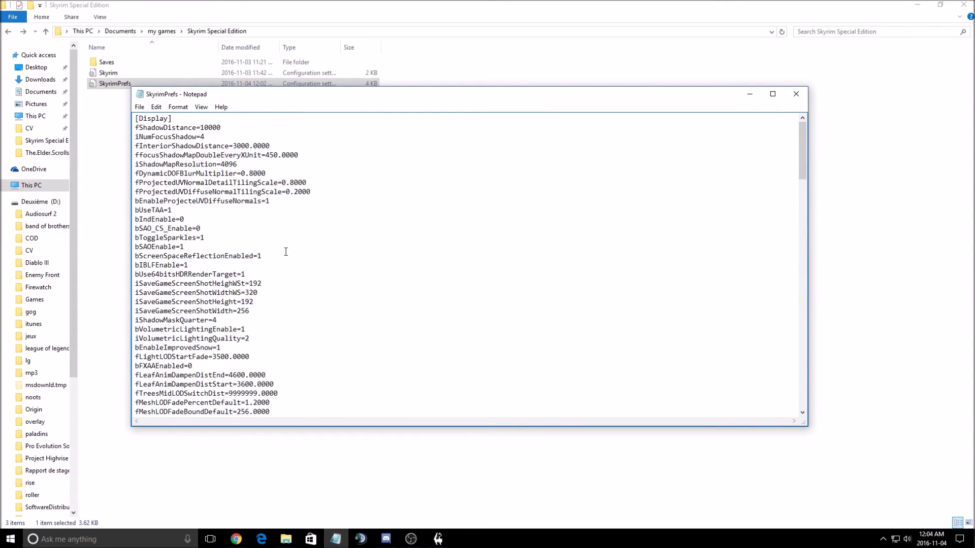
scroll(290, 300, "down", 4)
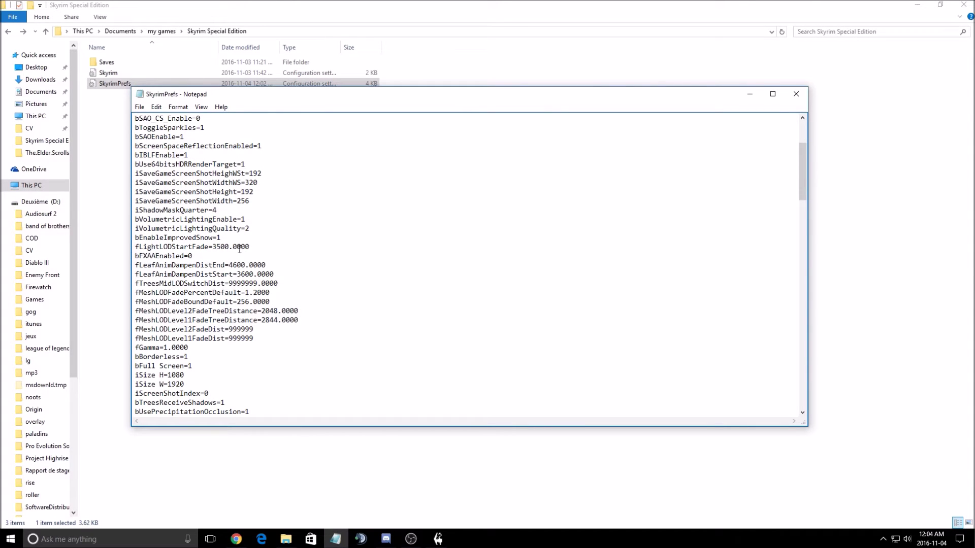
scroll(238, 203, "down", 5)
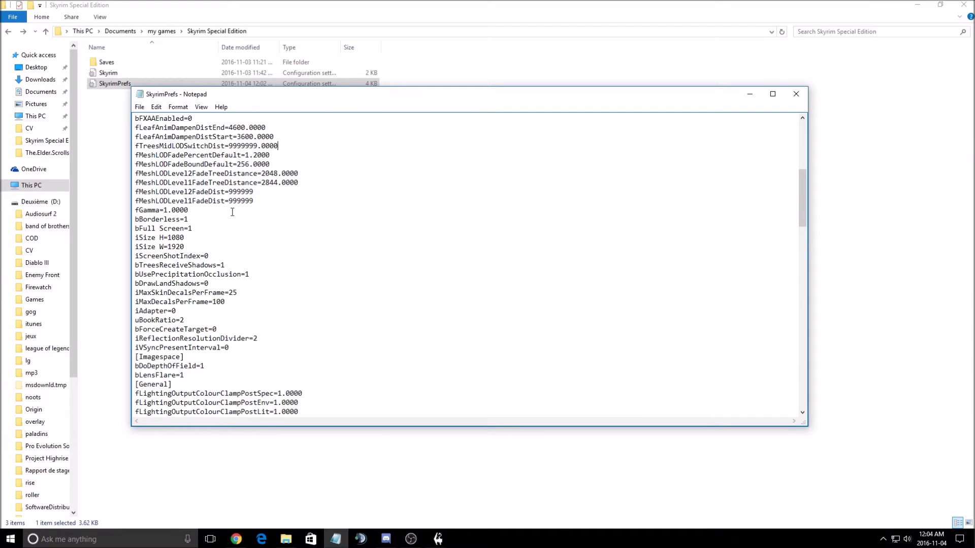
scroll(232, 212, "down", 3)
scroll(249, 257, "down", 20)
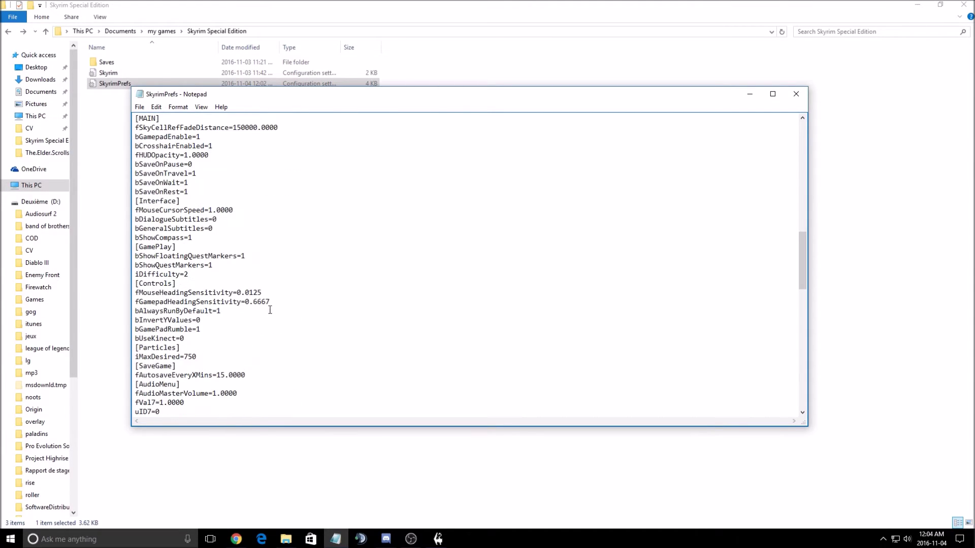
scroll(284, 348, "up", 5)
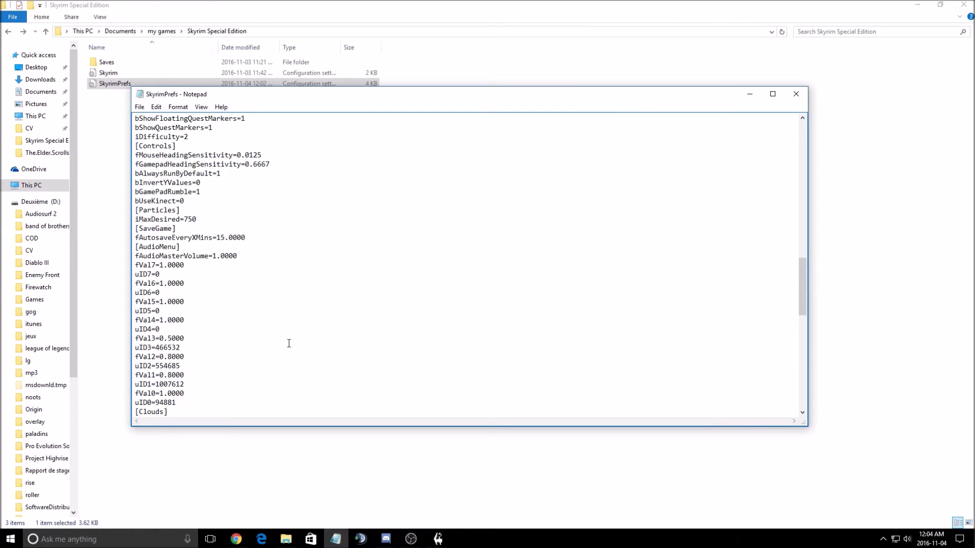
left_click(140, 107)
Save and close SkyrimPrefs, then make the file read-only in its Properties
left_click(147, 138)
left_click(796, 94)
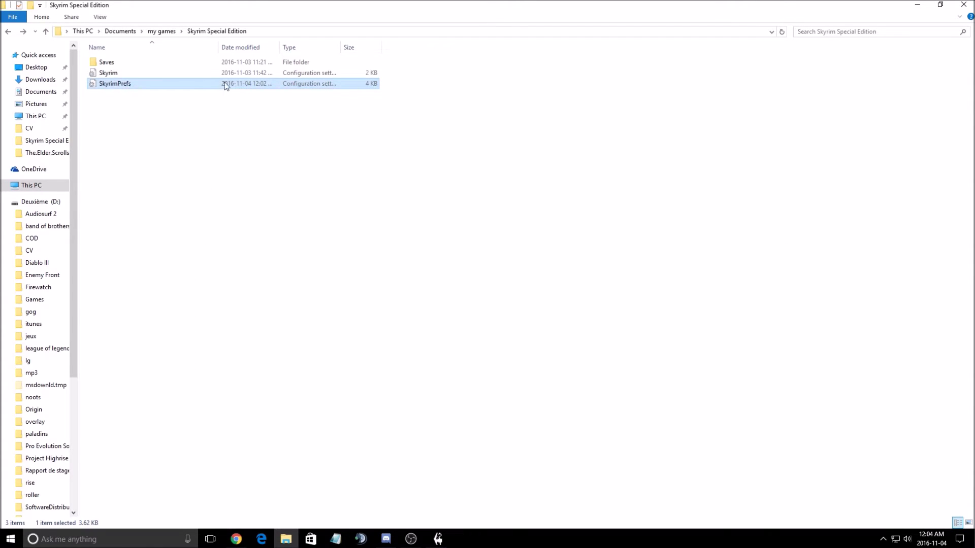
right_click(186, 79)
right_click(140, 85)
left_click(170, 325)
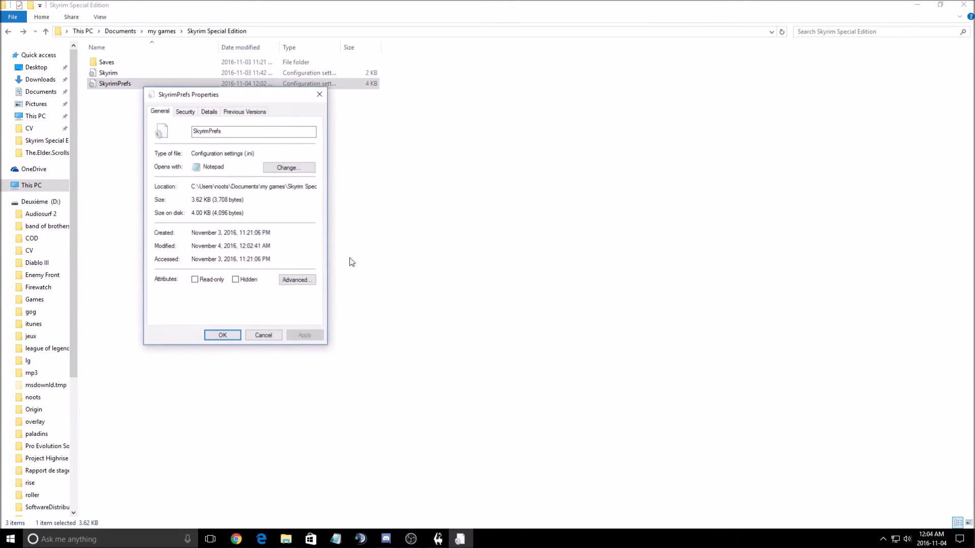
left_click(195, 279)
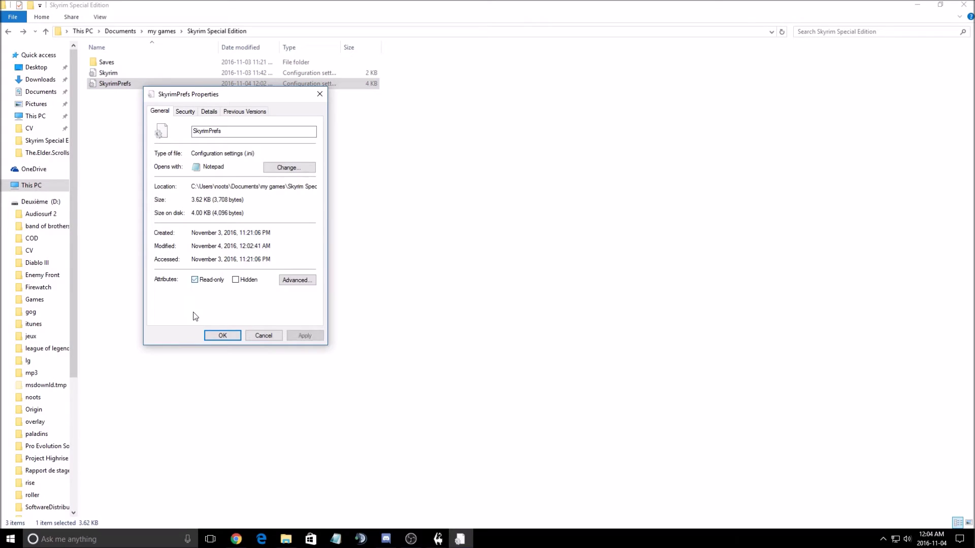
left_click(196, 280)
left_click(281, 336)
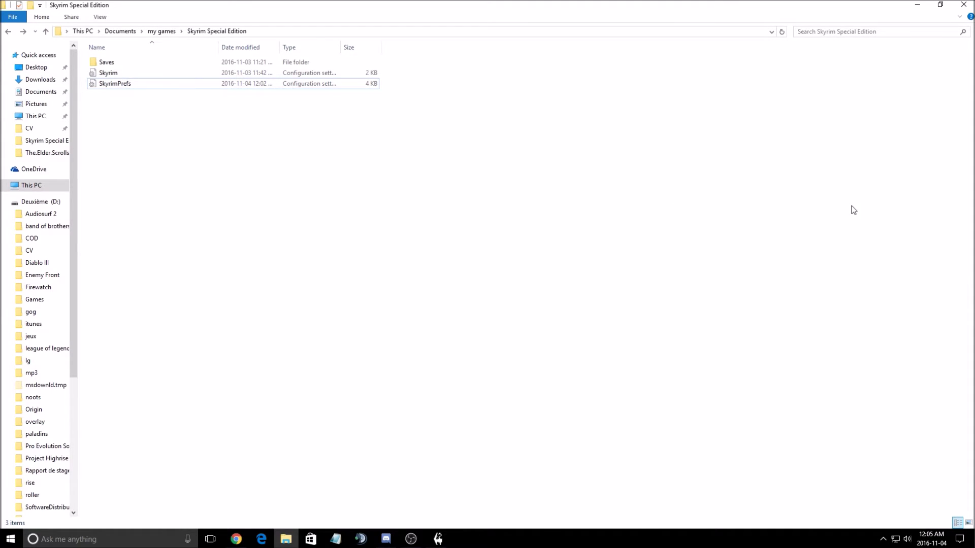
Close the File Explorer folder window to reveal the Skyrim options launcher
left_click_drag(244, 113, 130, 103)
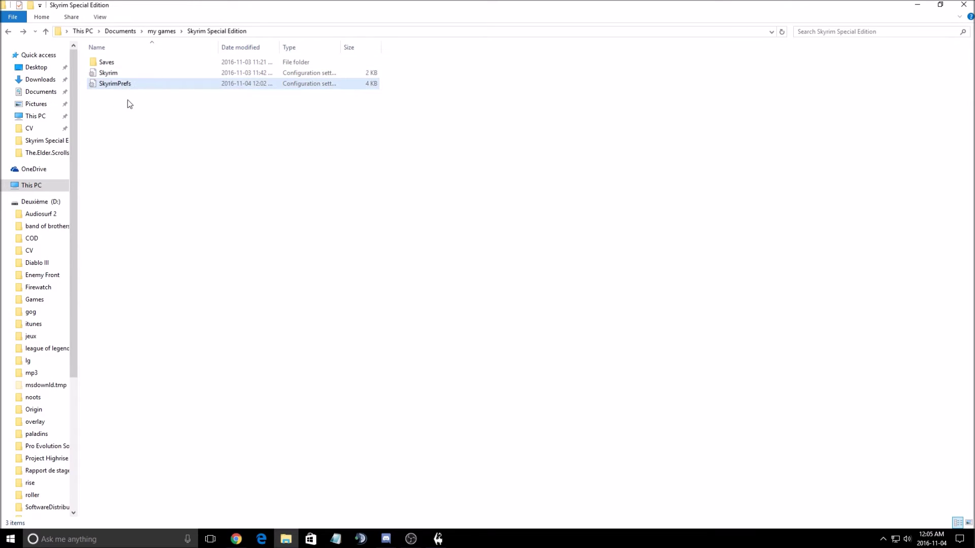
left_click(113, 86)
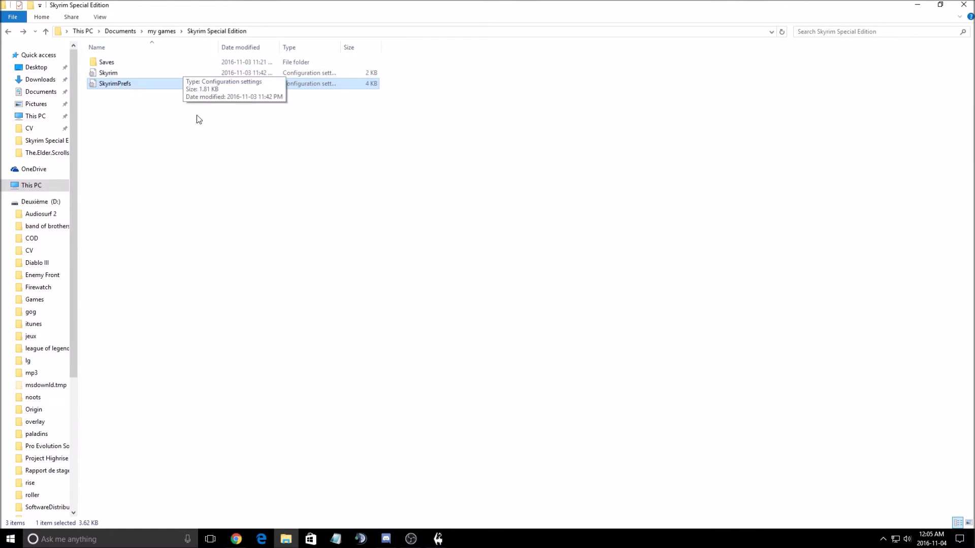
left_click(349, 198)
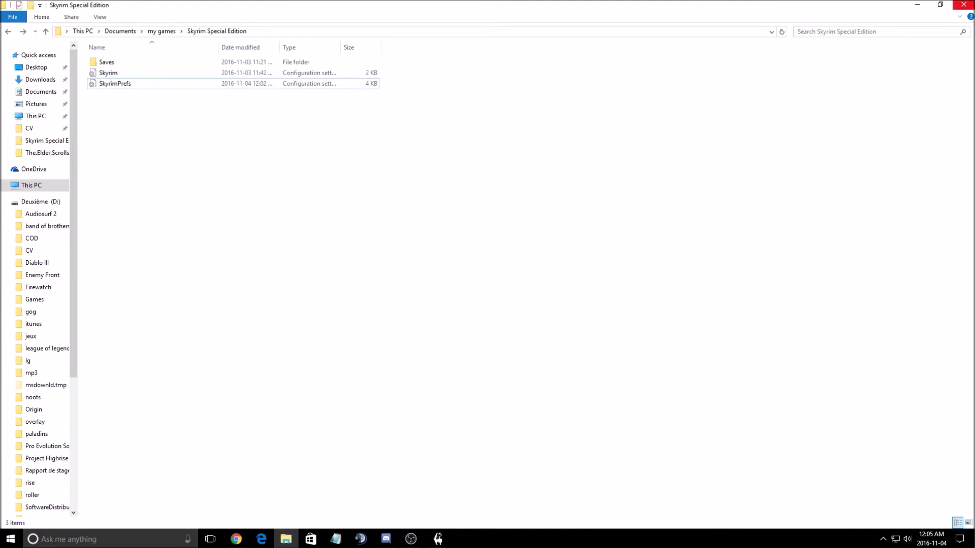
left_click(968, 6)
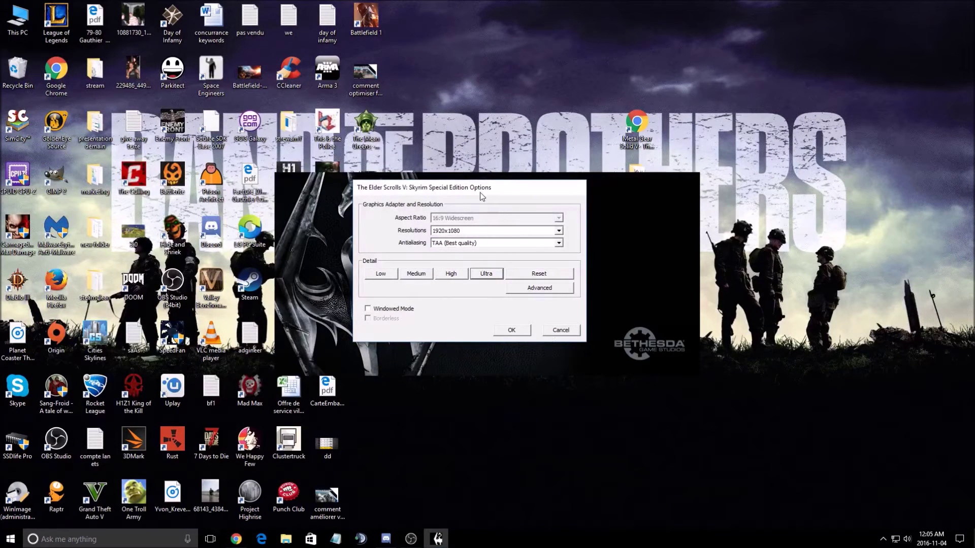
Keep Antialiasing set to FXAA (Low) in the Skyrim launcher options
left_click_drag(482, 196, 477, 208)
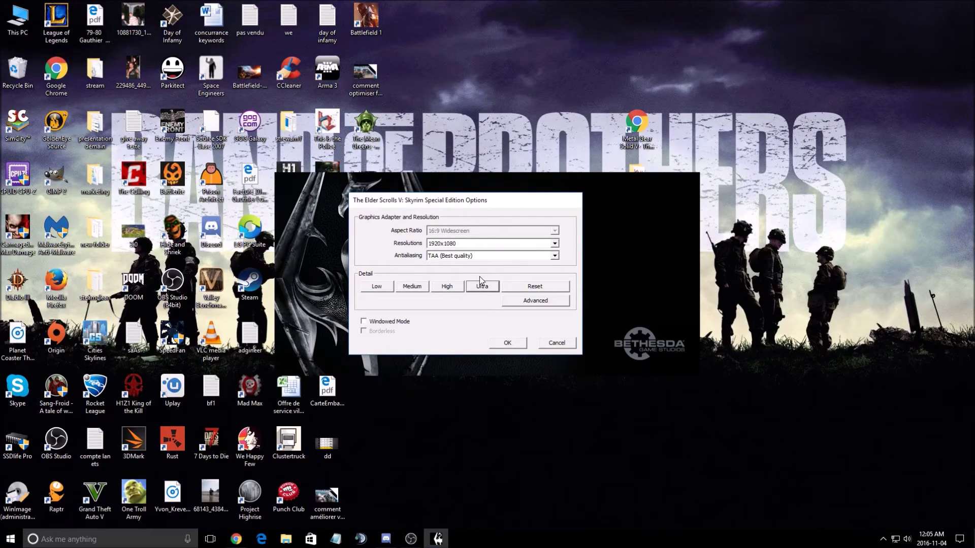
left_click(474, 256)
left_click(446, 274)
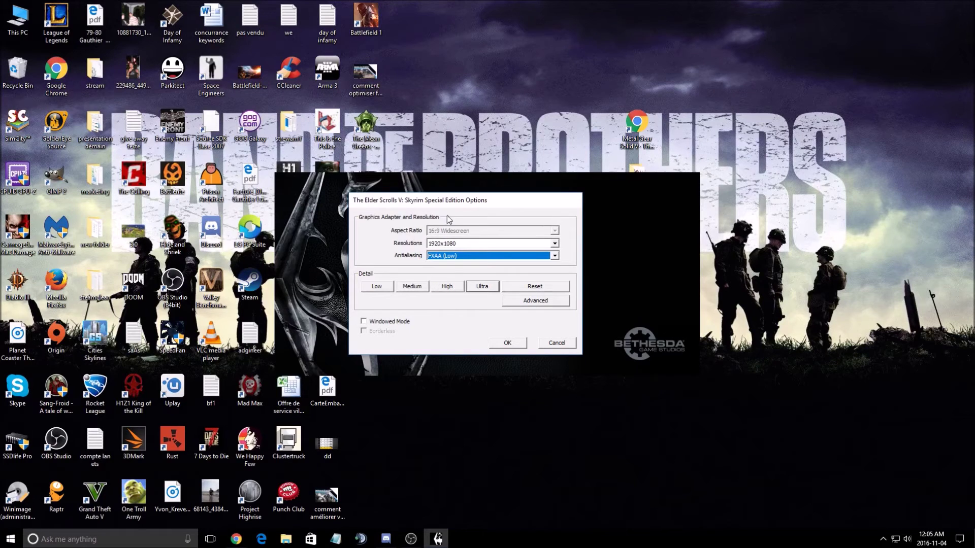
mouse_move(450, 200)
left_mouse_down()
mouse_move(471, 206)
mouse_move(454, 205)
left_mouse_up()
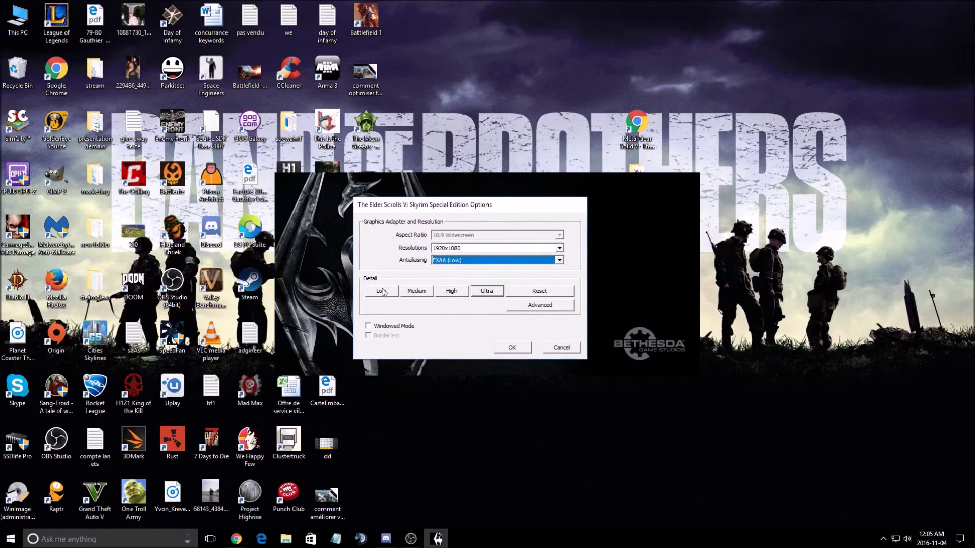
left_click(443, 260)
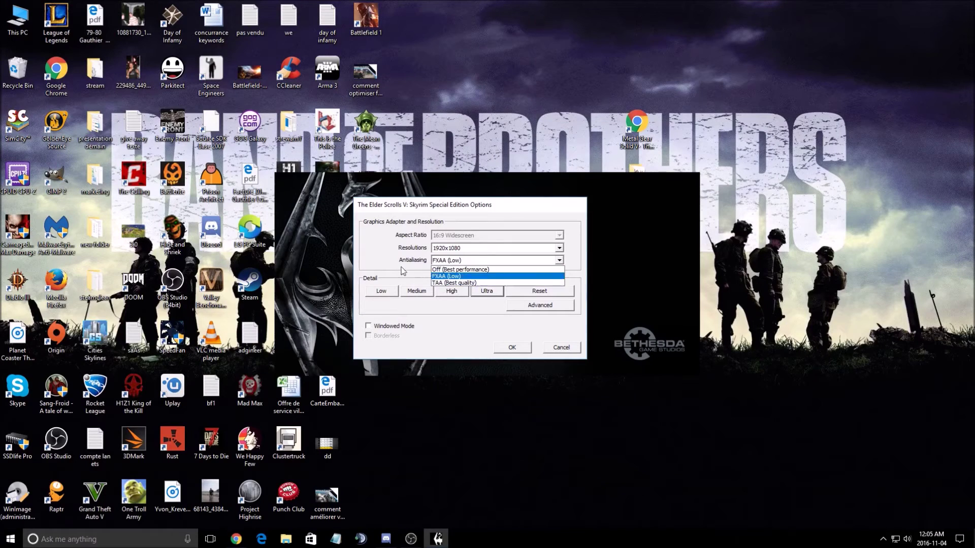
left_click(411, 267)
left_click(447, 260)
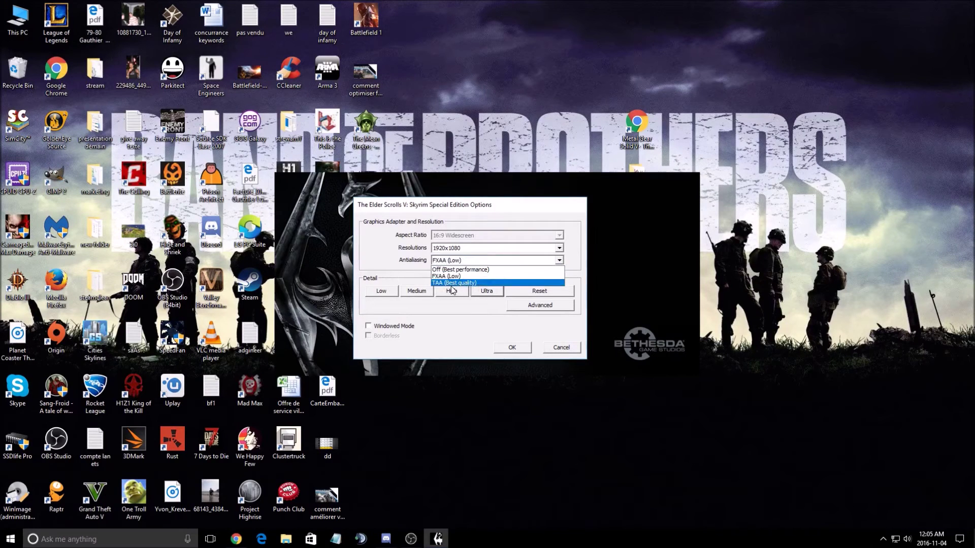
left_click(389, 259)
Open Advanced Options and try Shadow Quality Low with Shadow Distance Medium
left_click(535, 308)
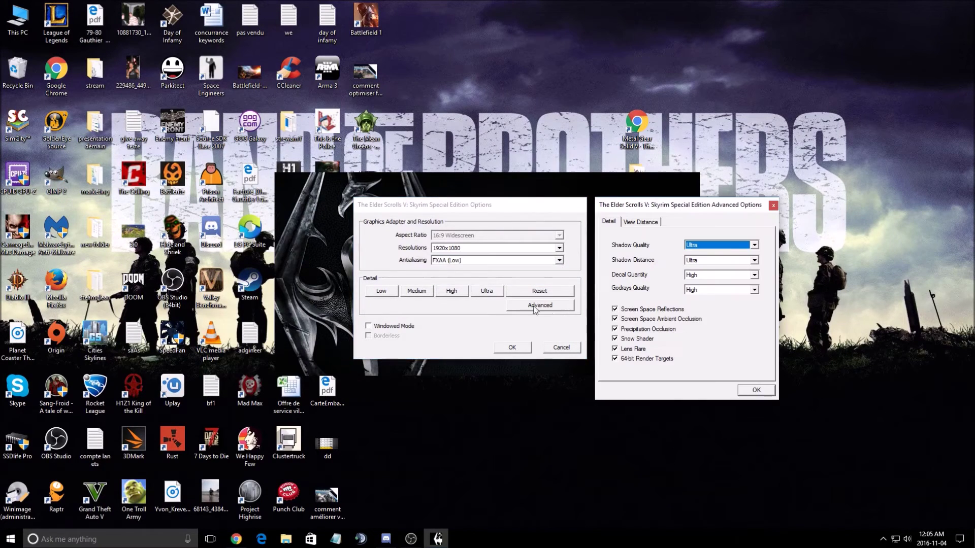
left_click_drag(650, 207, 436, 209)
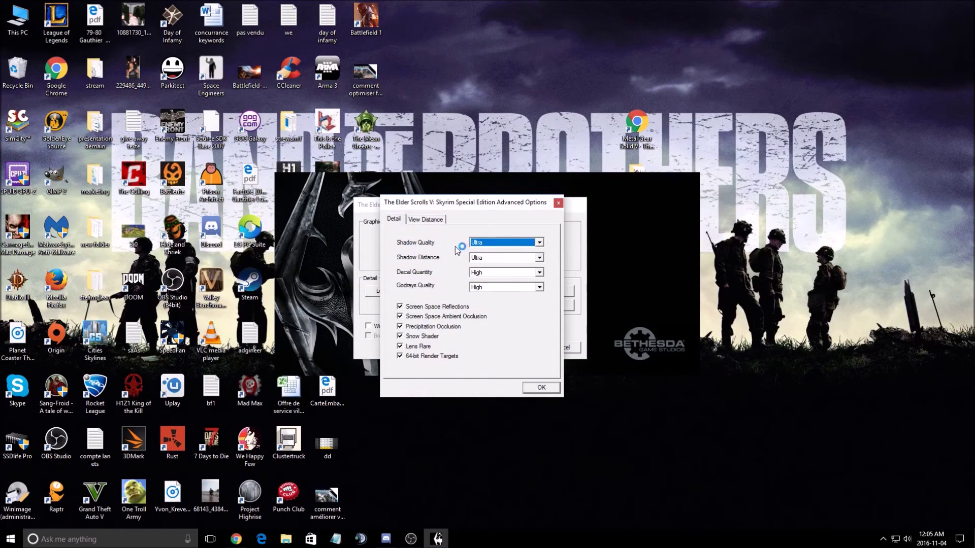
left_click(517, 243)
left_click(513, 248)
left_click(498, 258)
left_click(493, 268)
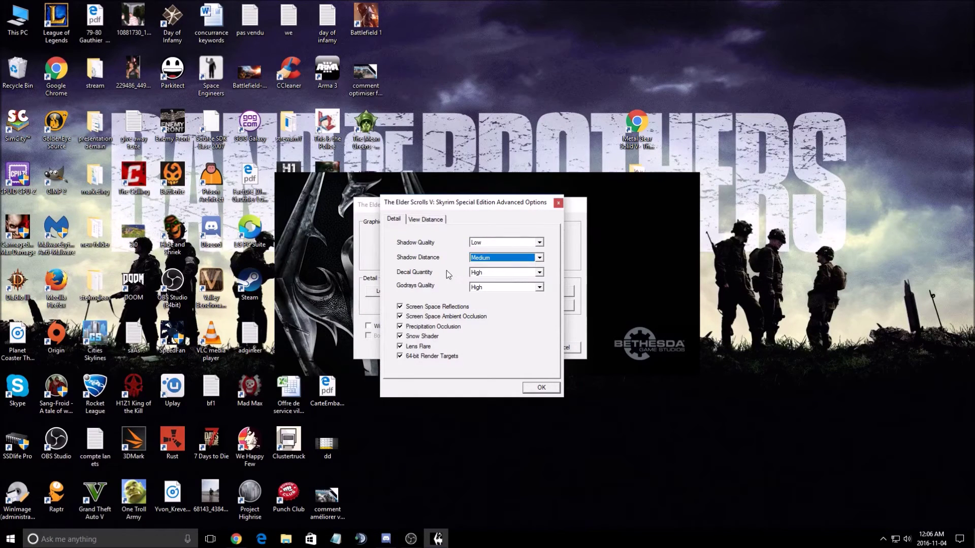
Set Shadow Quality and Shadow Distance both to High
left_click(470, 244)
left_click(507, 243)
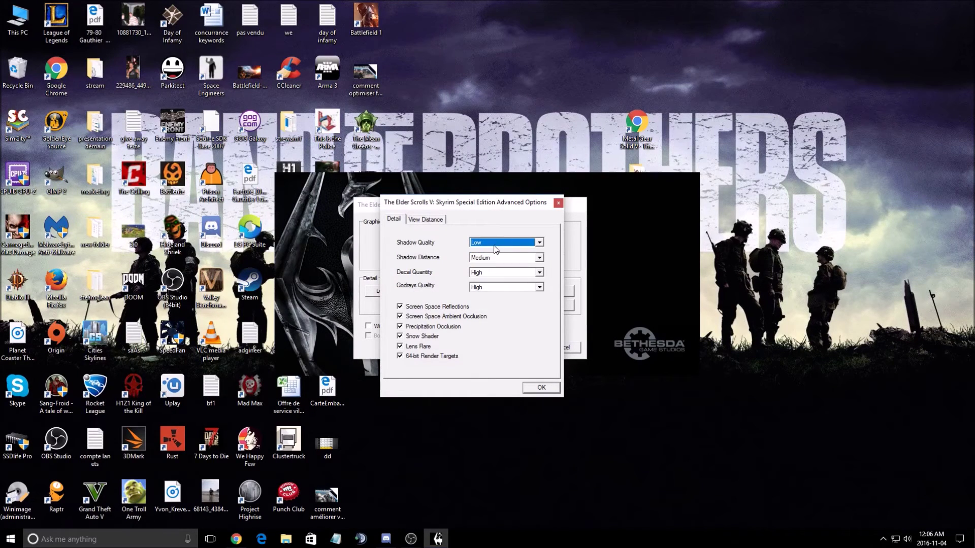
left_click(495, 247)
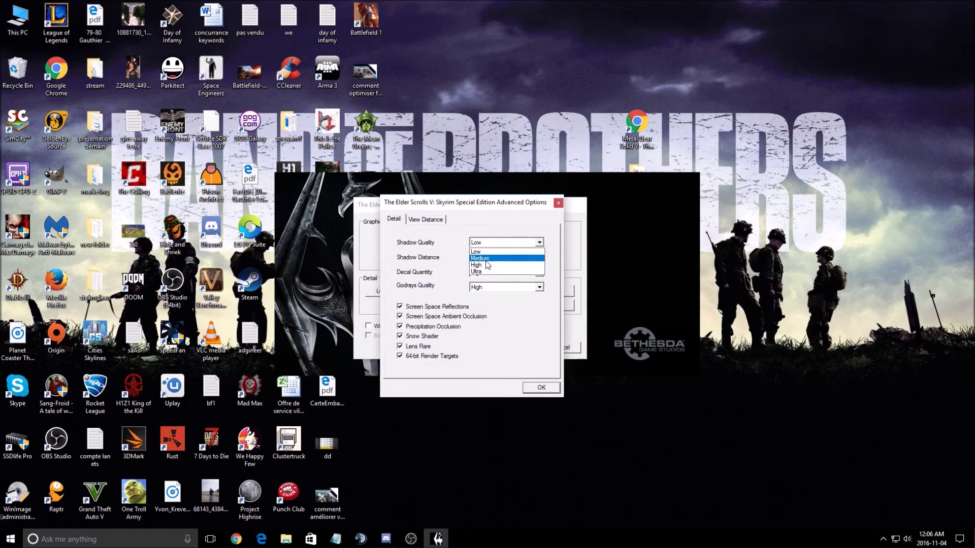
left_click(488, 268)
left_click(503, 258)
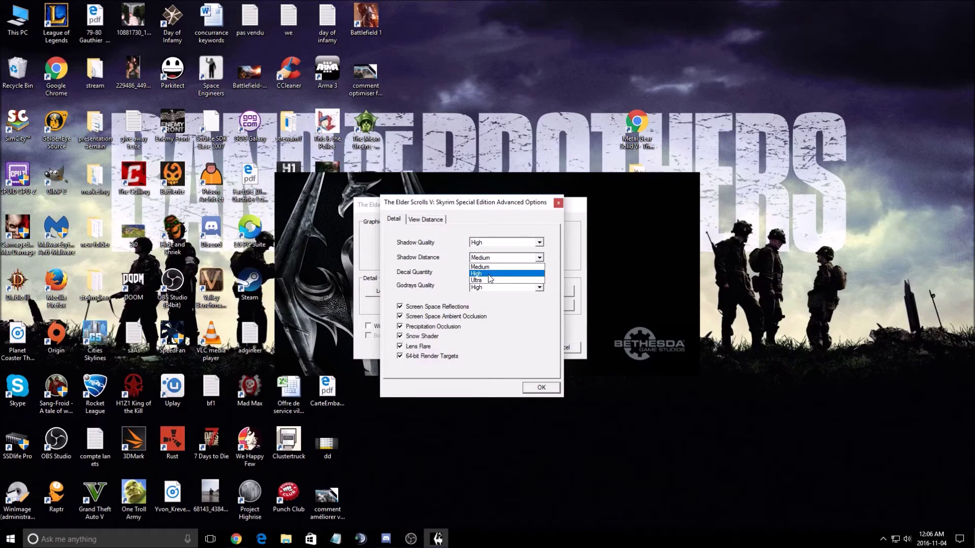
left_click(476, 275)
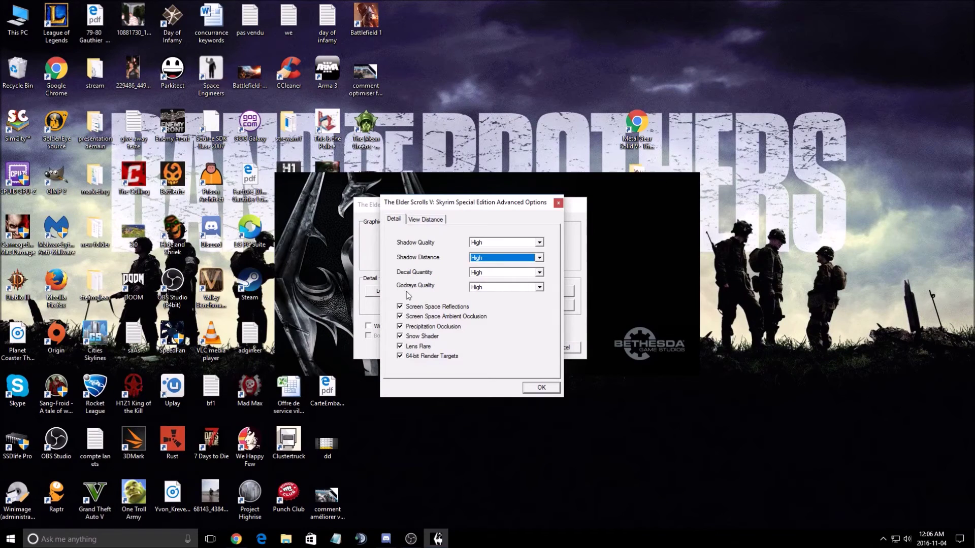
left_click(505, 272)
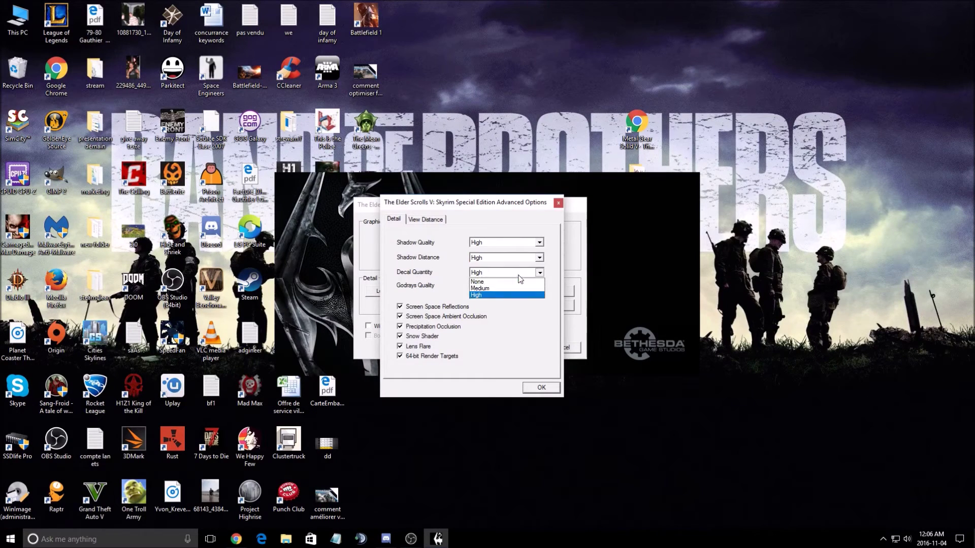
left_click(486, 295)
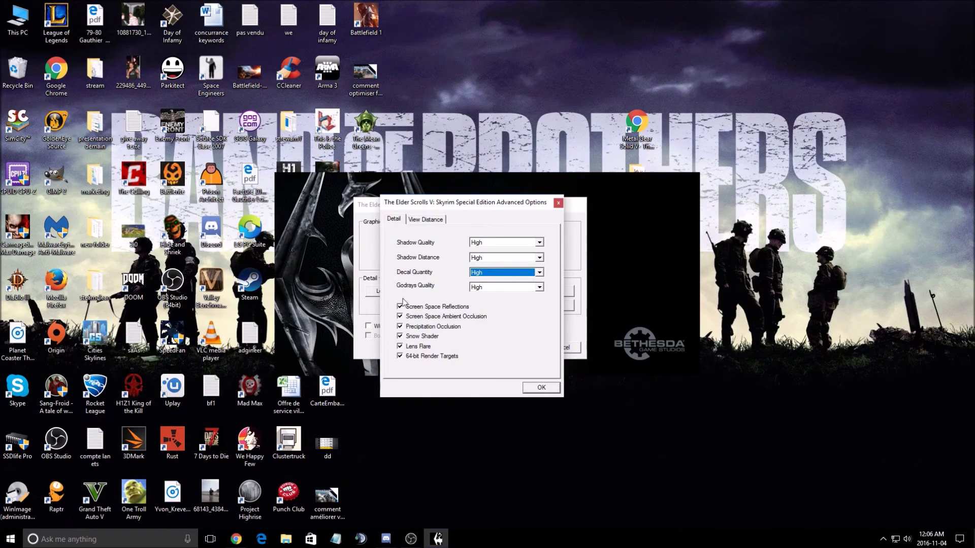
left_click(507, 288)
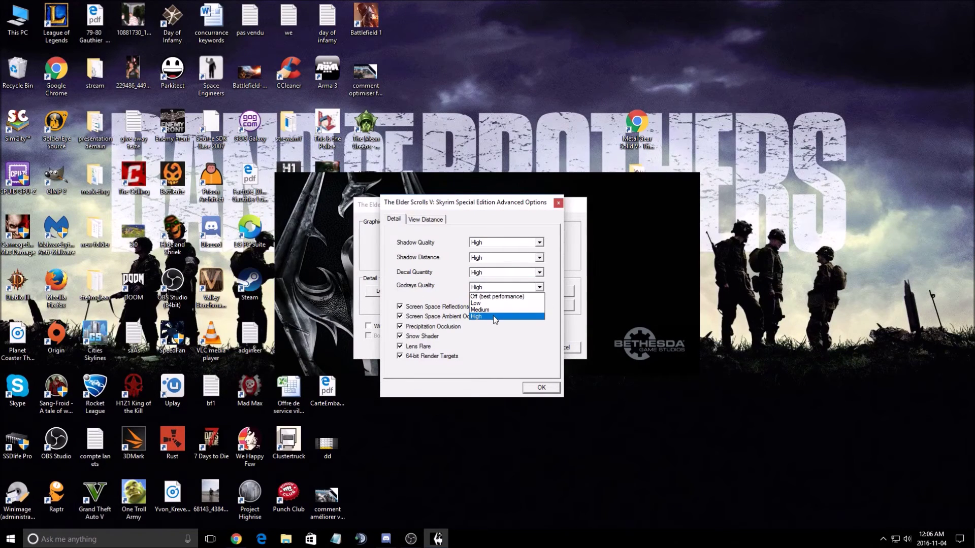
left_click(415, 288)
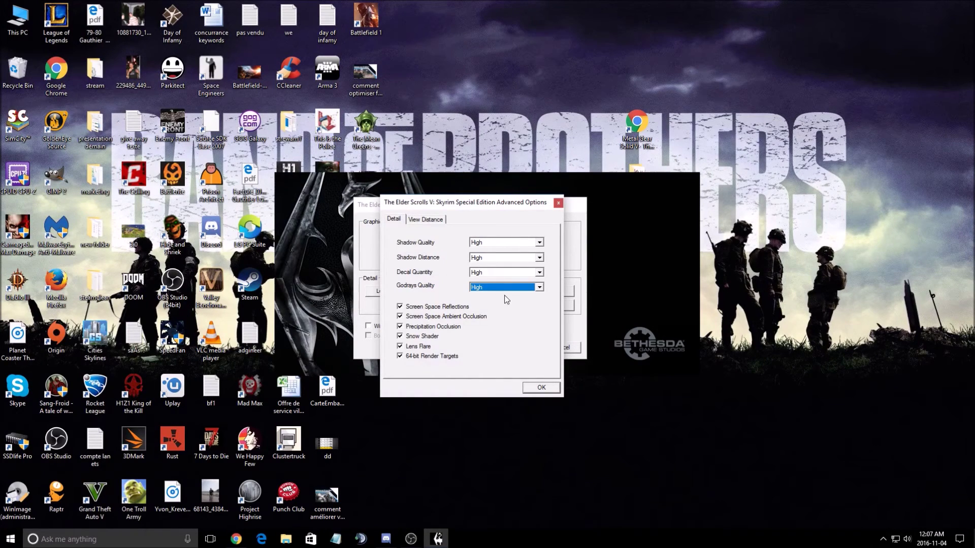
mouse_move(486, 206)
left_mouse_down()
mouse_move(496, 209)
mouse_move(469, 206)
left_mouse_up()
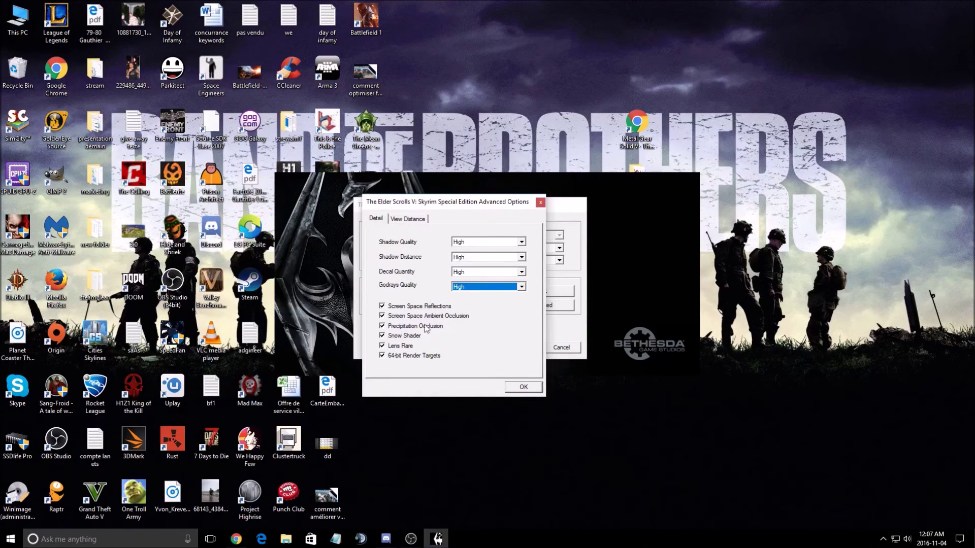
On the View Distance tab, change Distant Object Detail from Ultra to Low
left_click(408, 218)
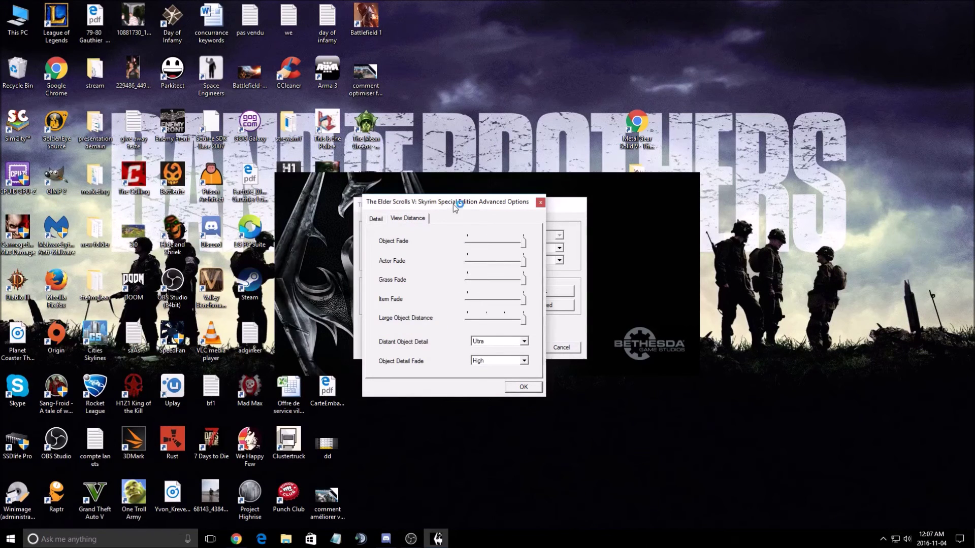
left_click_drag(453, 204, 448, 193)
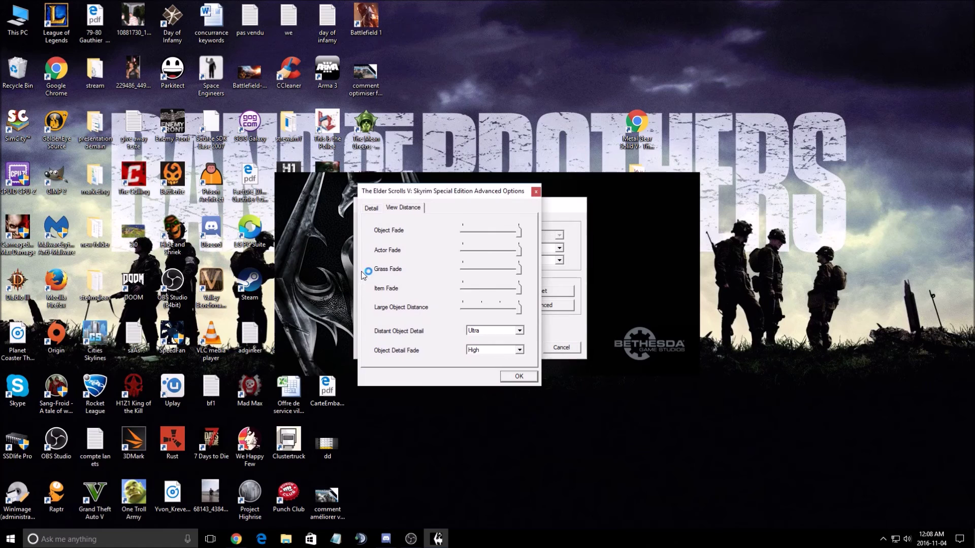
mouse_move(447, 209)
left_mouse_down()
mouse_move(417, 226)
mouse_move(453, 225)
left_mouse_up()
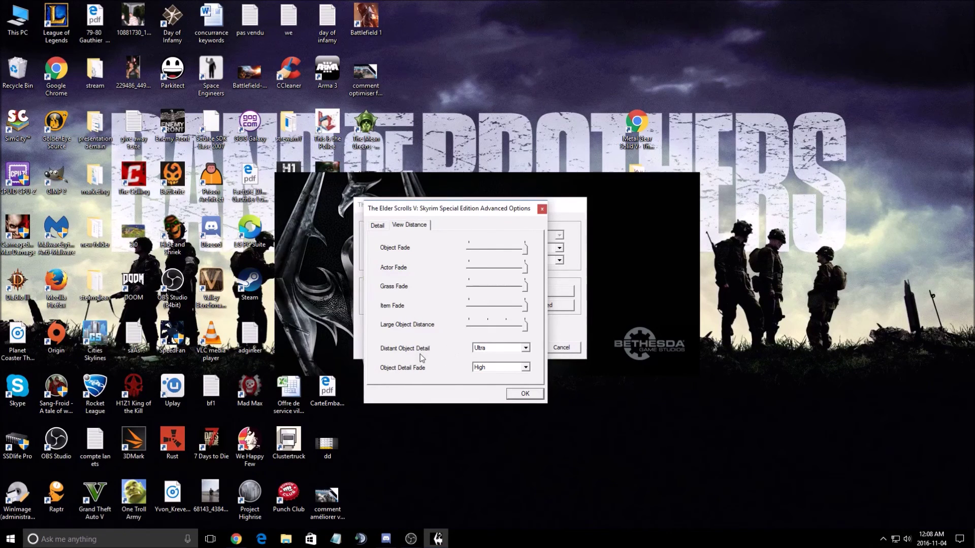
left_click(496, 349)
left_click(488, 355)
left_click(489, 349)
left_click(488, 358)
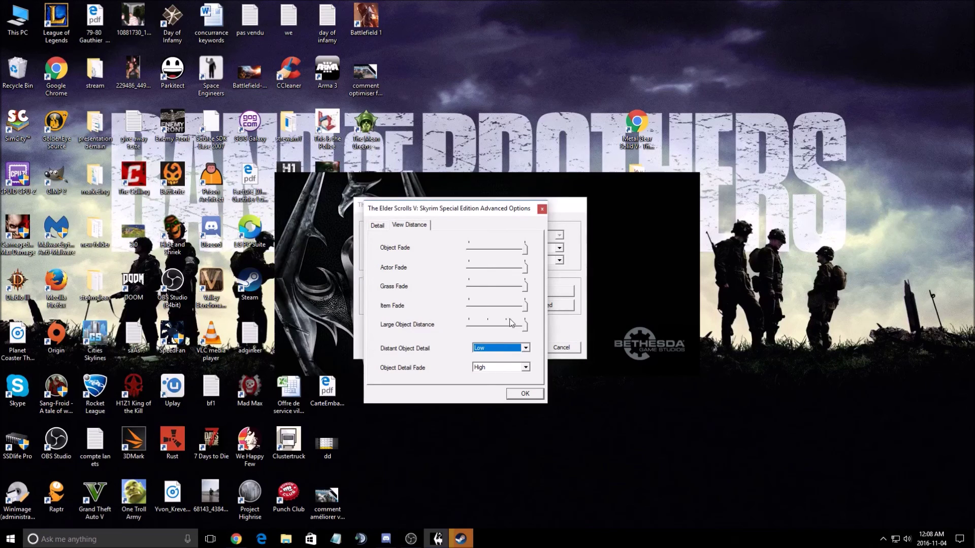
Try several Distant Object Detail levels and settle on Medium
left_click(525, 348)
left_click(492, 379)
left_click(496, 351)
left_click(495, 377)
left_click(496, 348)
left_click(493, 355)
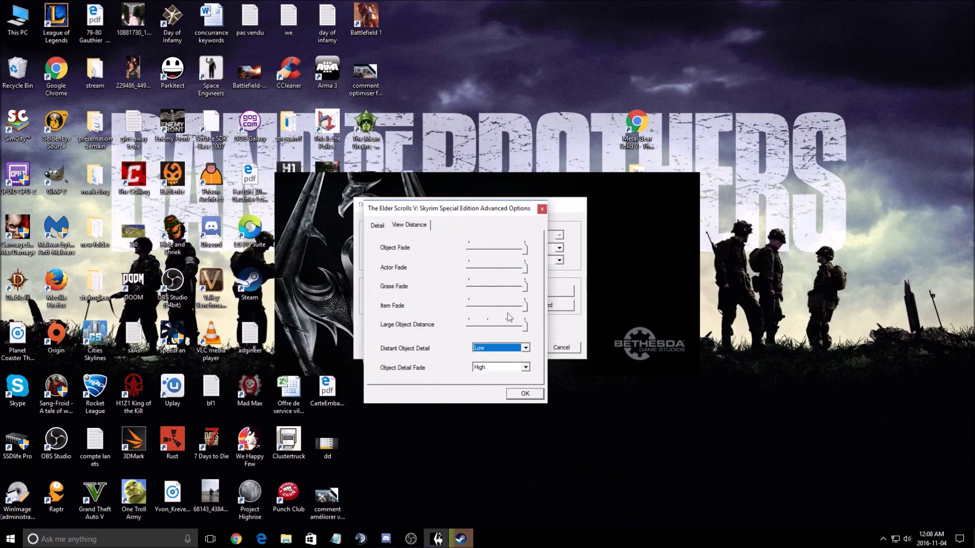
left_click(497, 347)
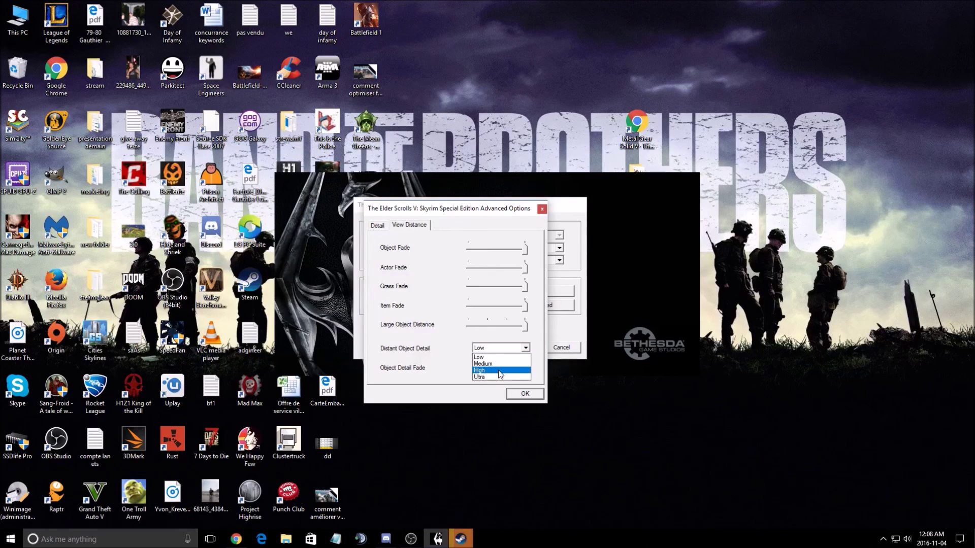
left_click(492, 370)
left_click(494, 349)
left_click(492, 362)
Shorten the Object Fade, Actor Fade and Grass Fade distances
left_click(503, 249)
left_click(505, 267)
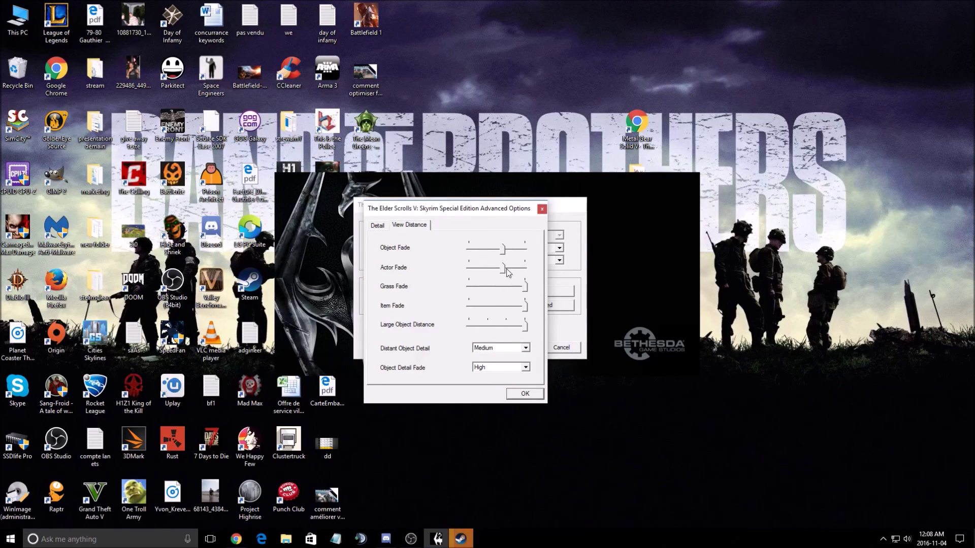
left_click(503, 287)
left_click_drag(437, 211, 441, 195)
After checking the Detail tab, lower Grass Fade further toward its minimum
left_click(379, 209)
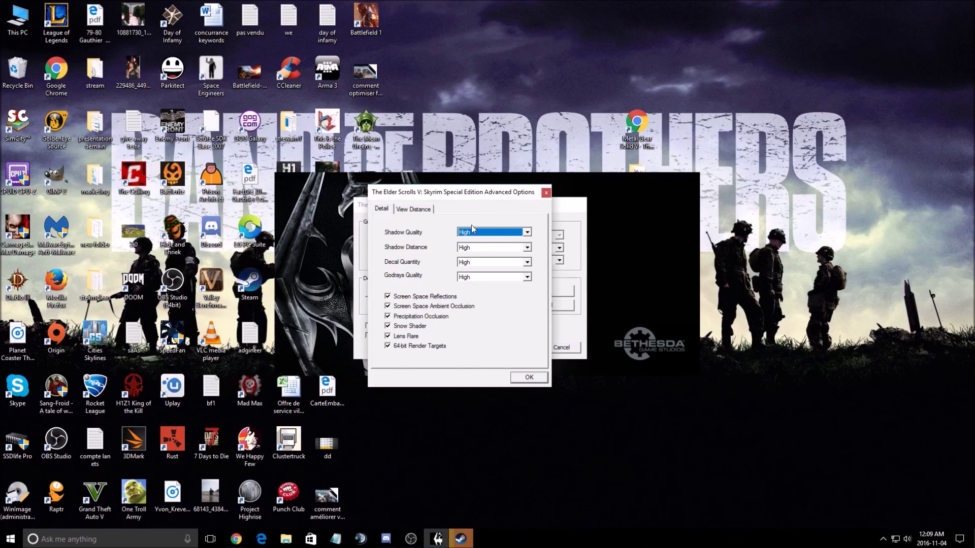
left_click(406, 211)
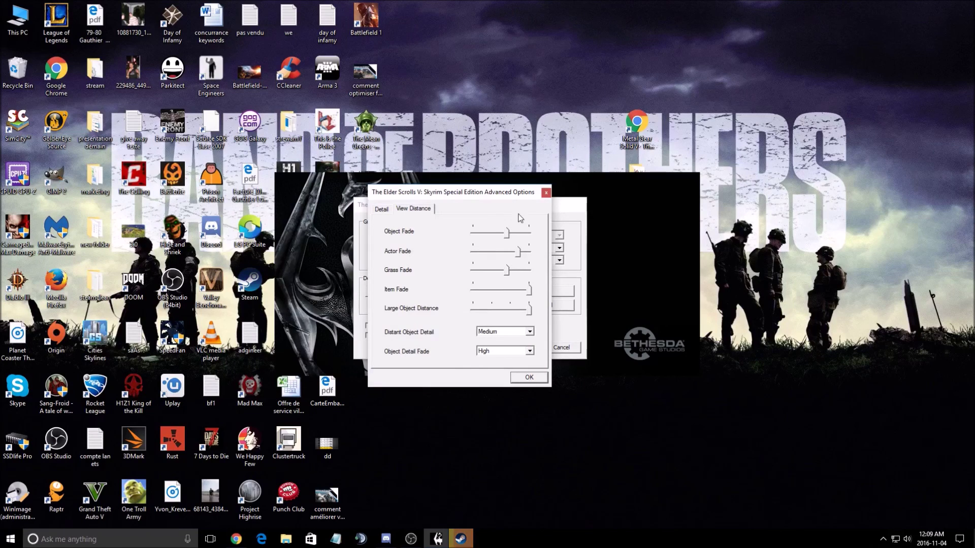
left_click_drag(508, 269, 485, 276)
left_click_drag(489, 192, 706, 198)
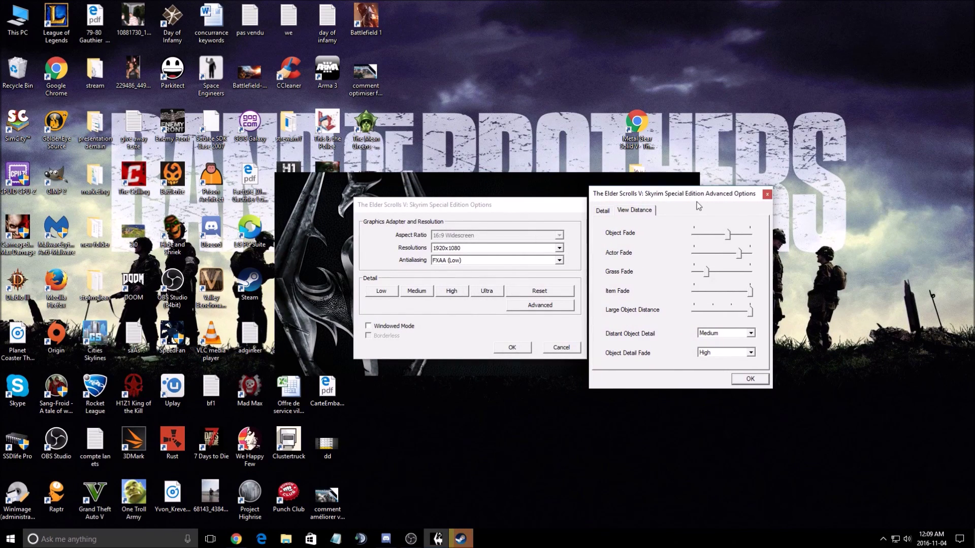